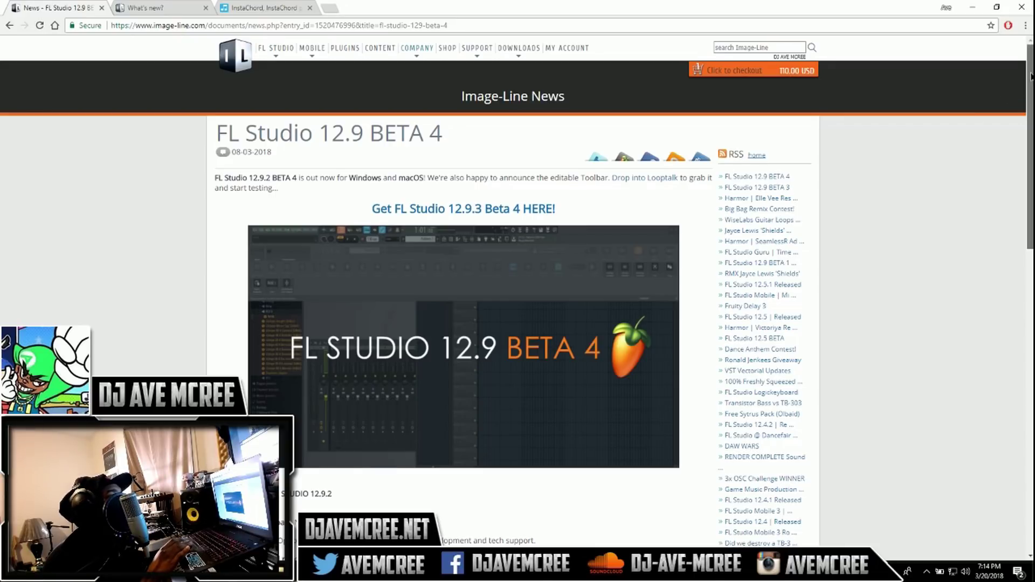
Scroll the Image-Line news post down to its 'What's new in FL Studio 12.9.2' changelog.
left_click_drag(1030, 76, 1031, 96)
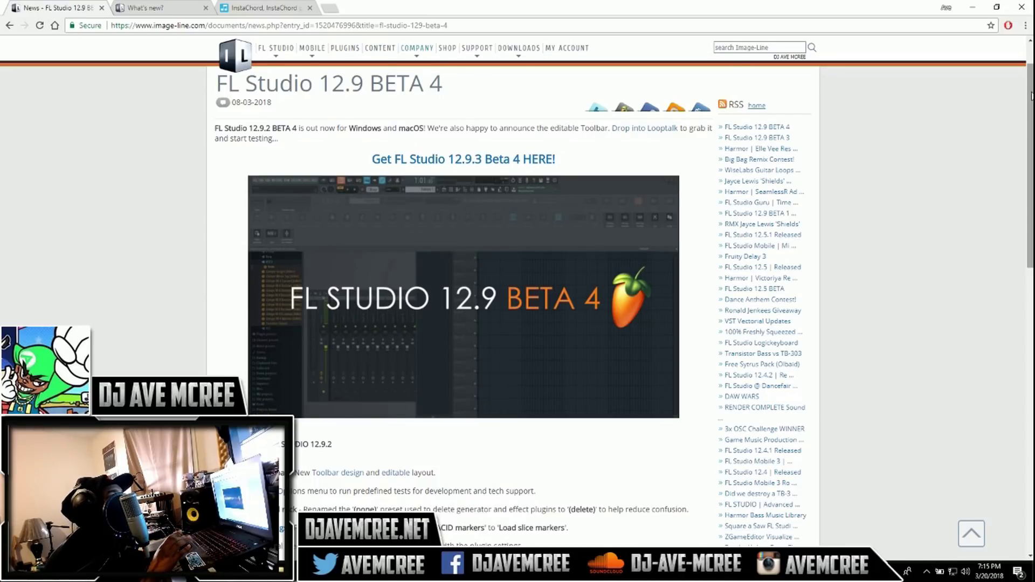
left_click_drag(1031, 96, 1029, 206)
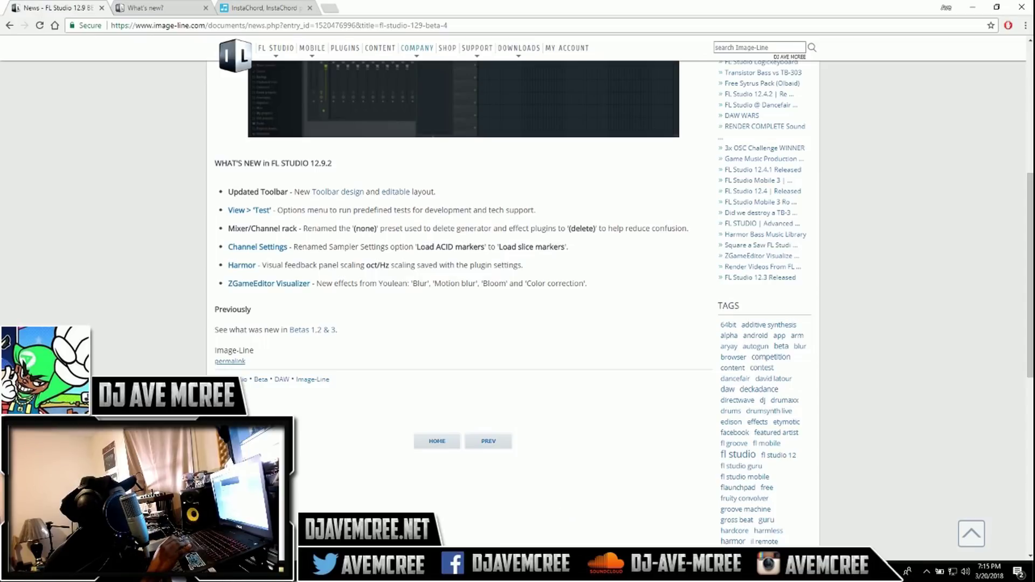
Switch to FL Studio, where the Kick channel's settings show the Kick Basic sample.
left_click(491, 512)
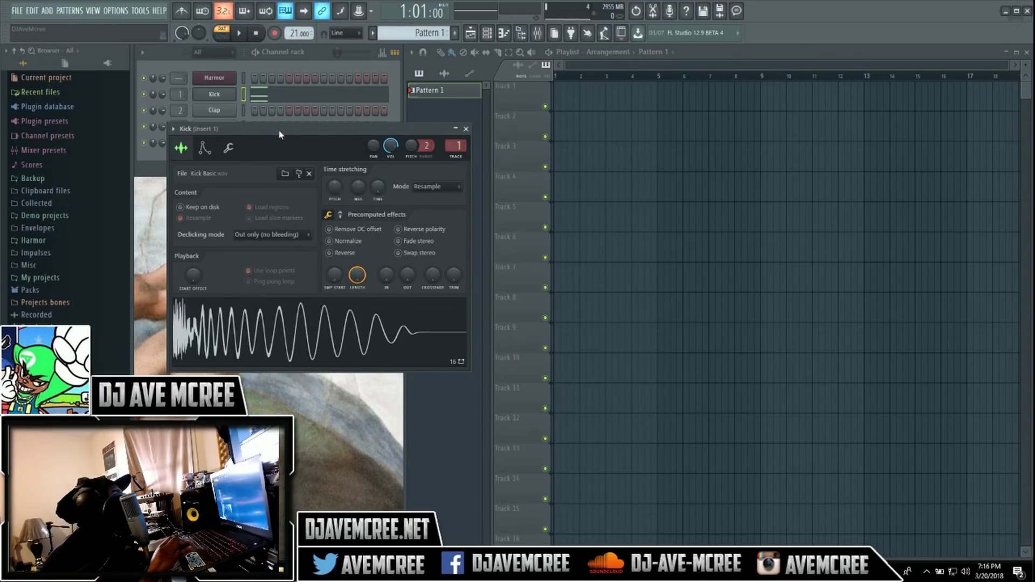
Move the Kick sampler settings aside, check the Load slice markers option, then close them.
left_click_drag(278, 128, 427, 135)
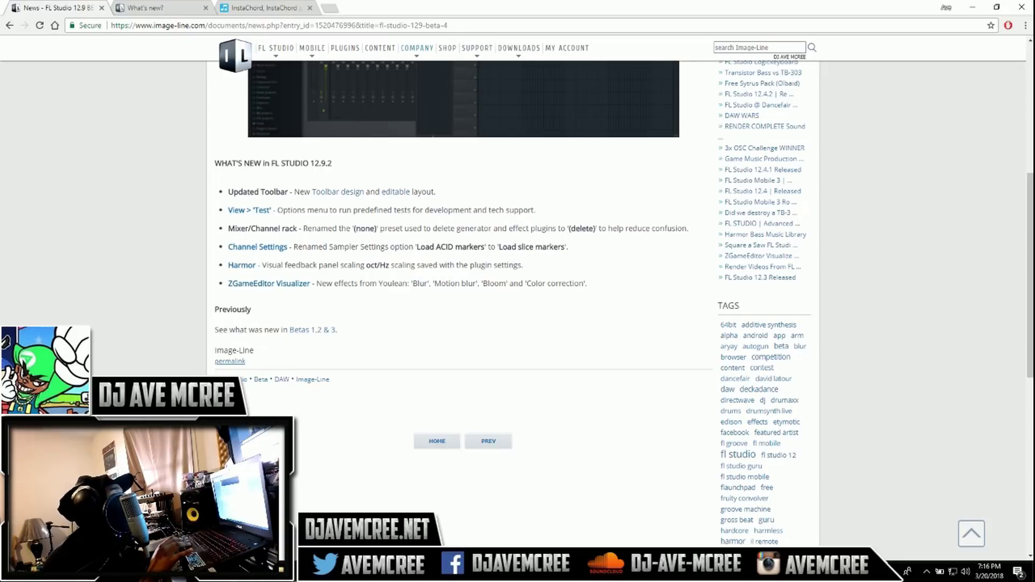
key("alt+Tab")
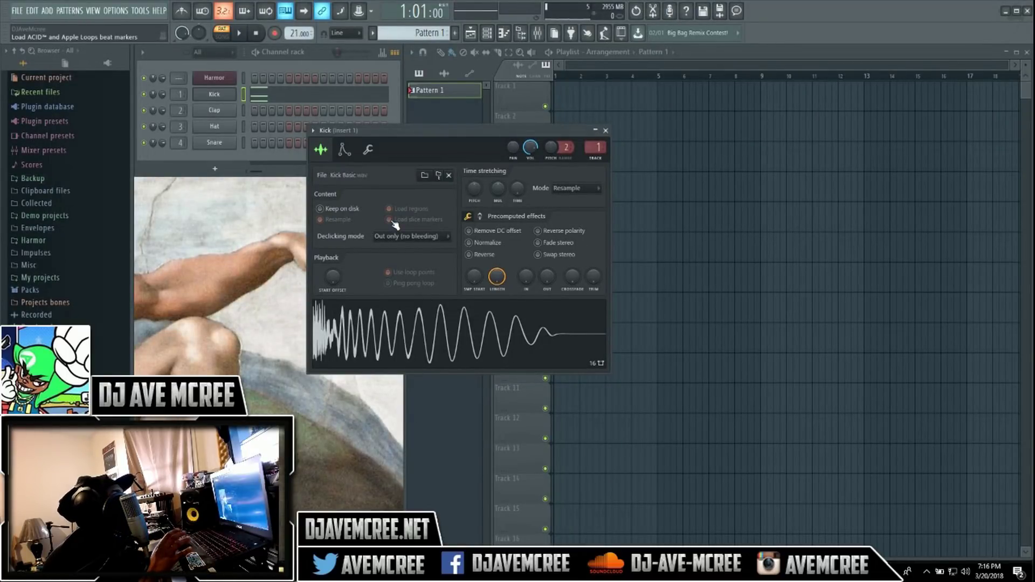
left_click(605, 131)
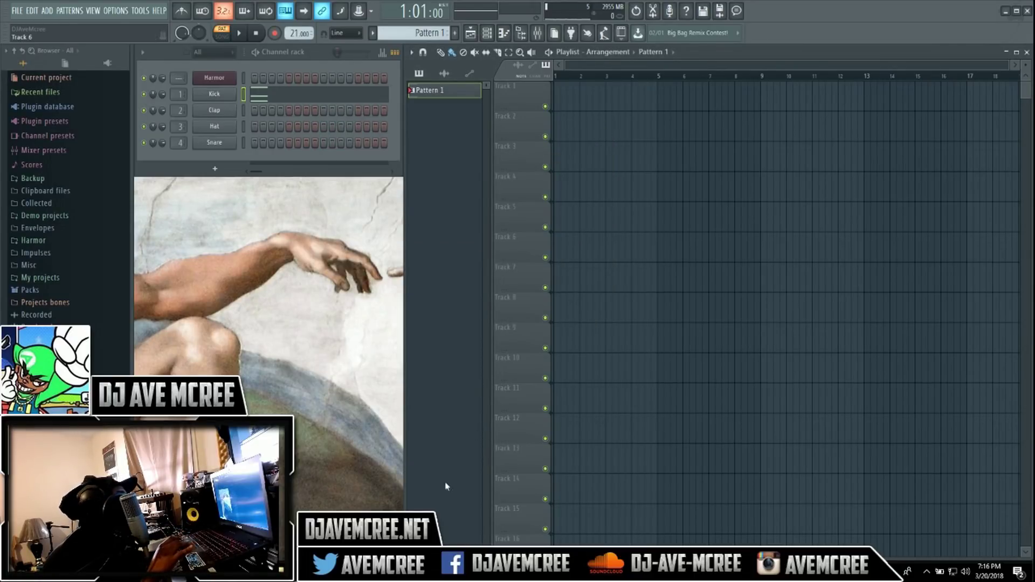
key("alt+Tab")
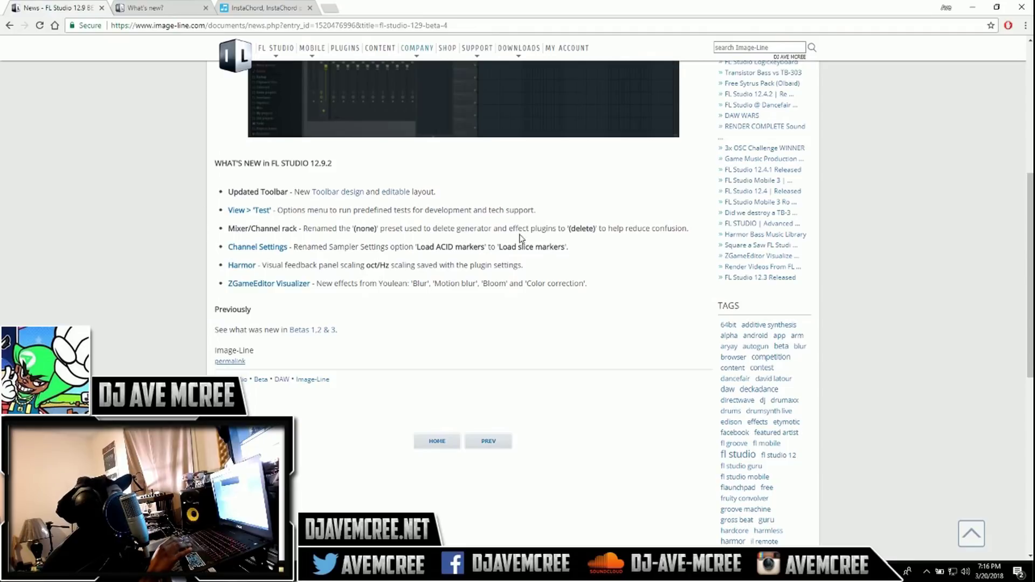
key("alt+Tab")
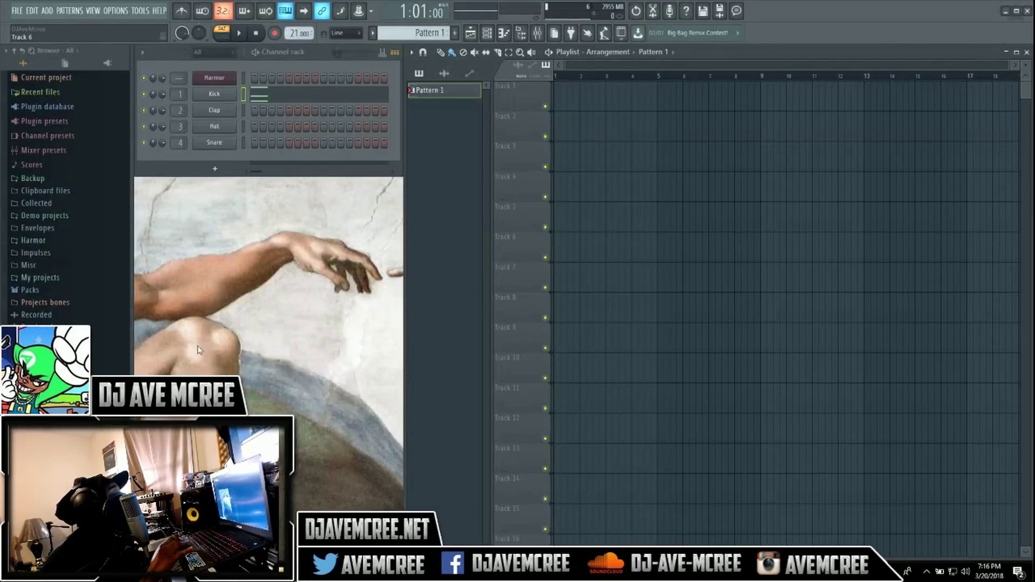
left_click(97, 11)
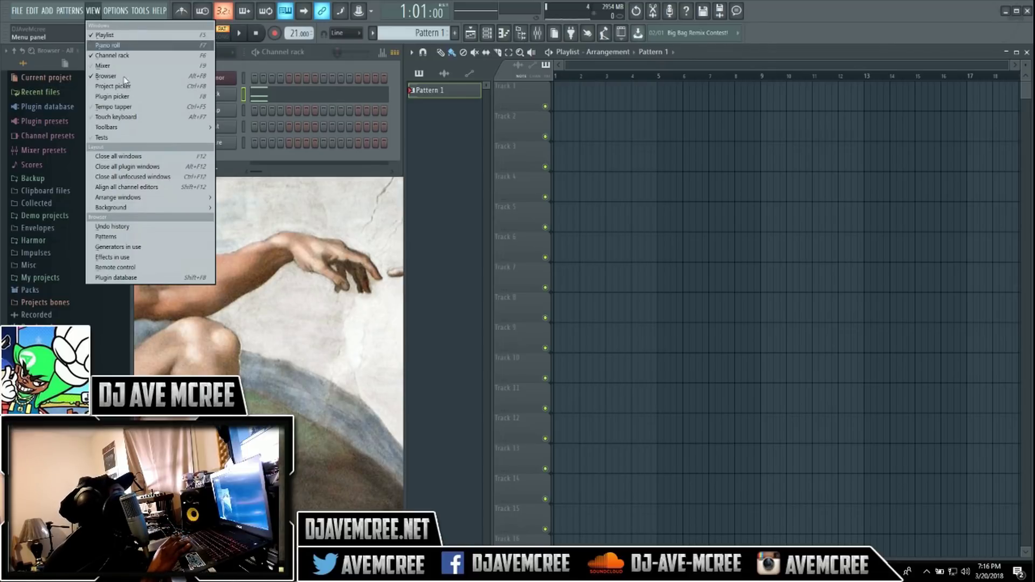
left_click(141, 136)
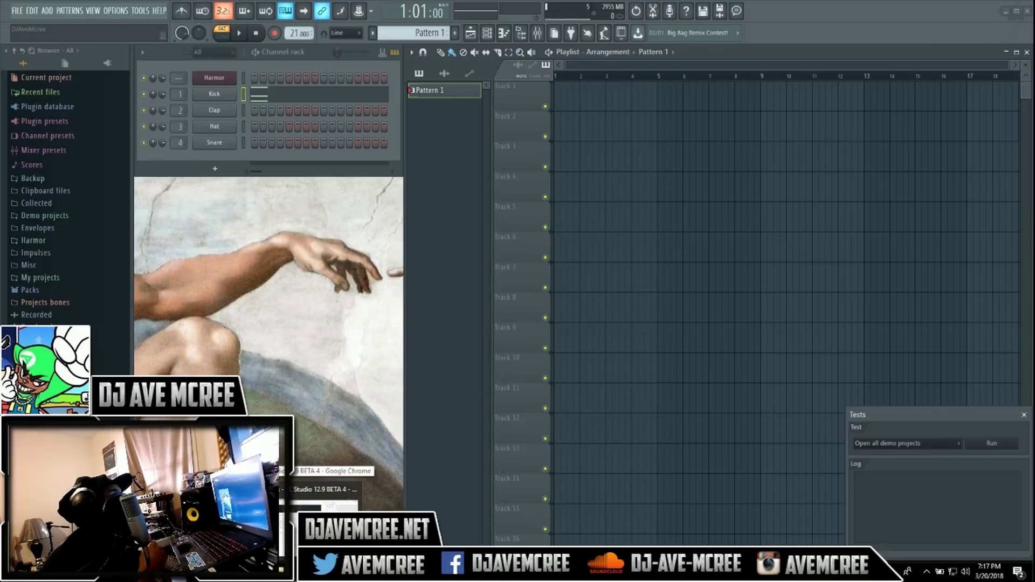
left_click(331, 471)
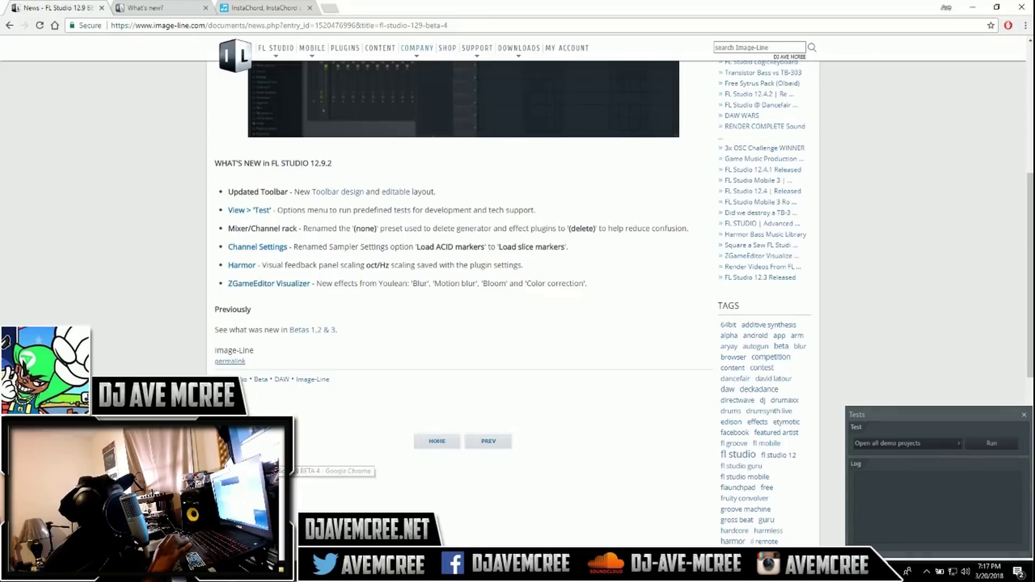
left_click(1023, 416)
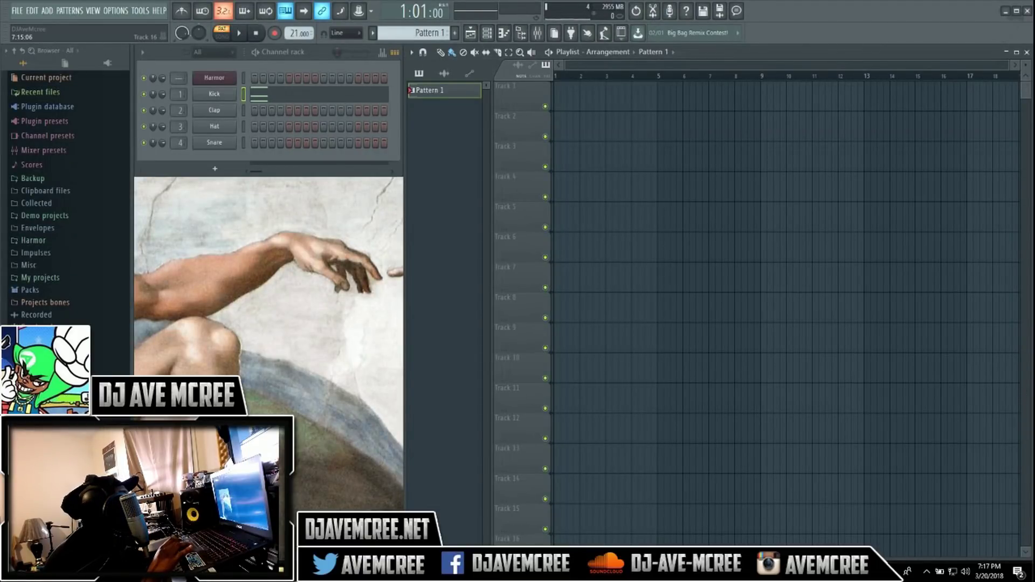
Open the mixer on the Master track, showing ZGameEditor Visualizer and Fruity Limiter.
key("alt+Tab")
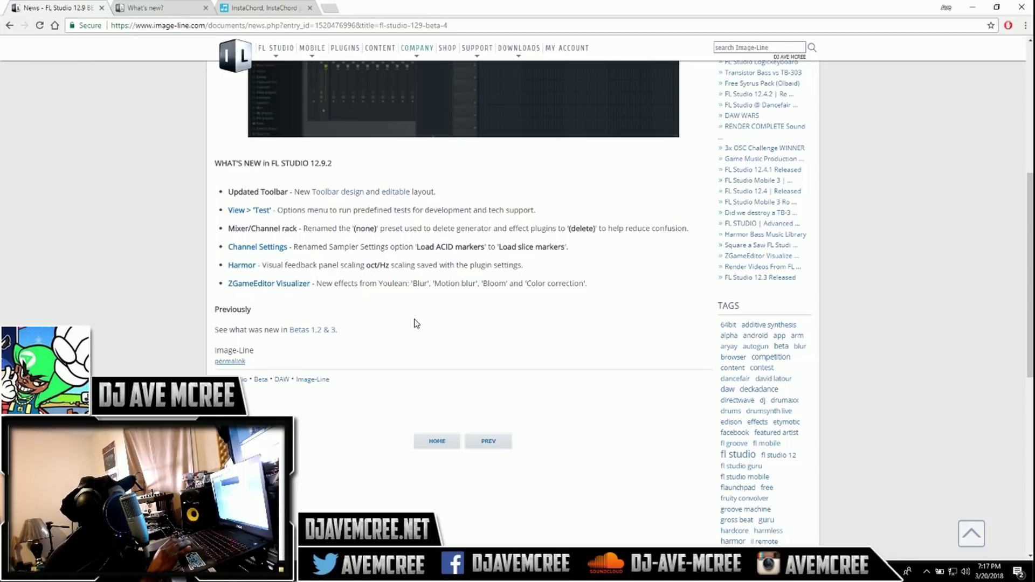
key("alt+Tab")
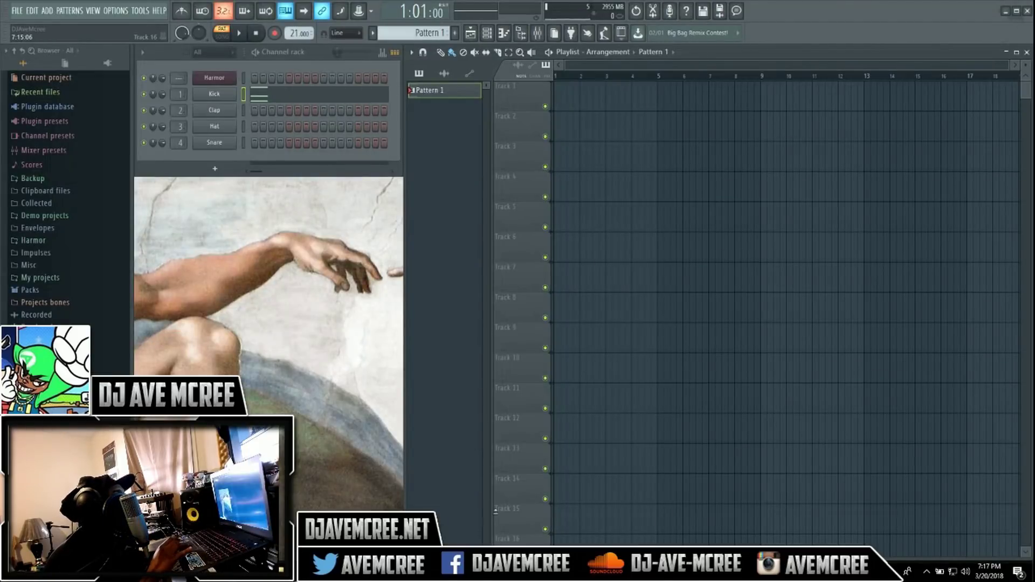
left_click(537, 33)
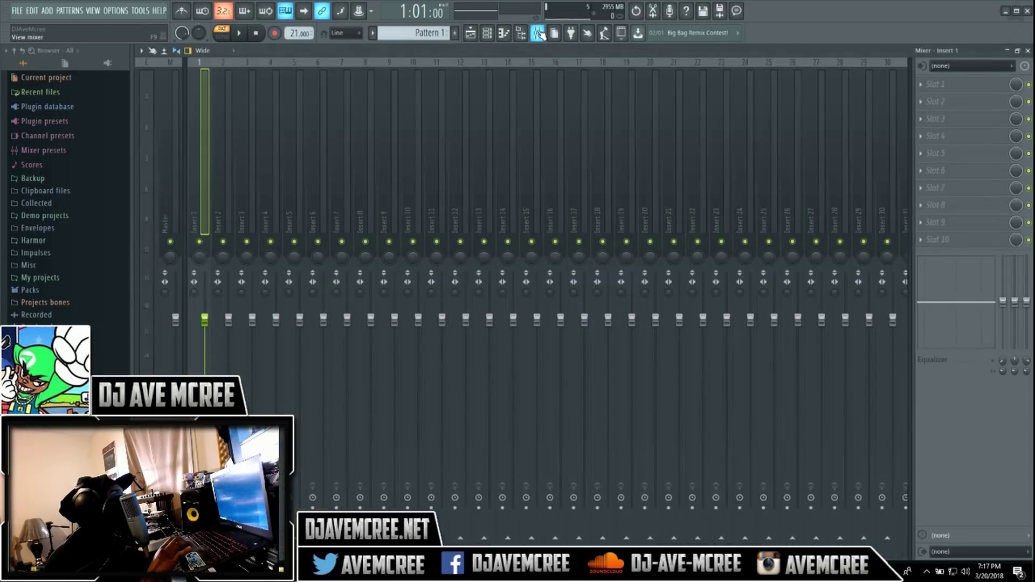
left_click(168, 138)
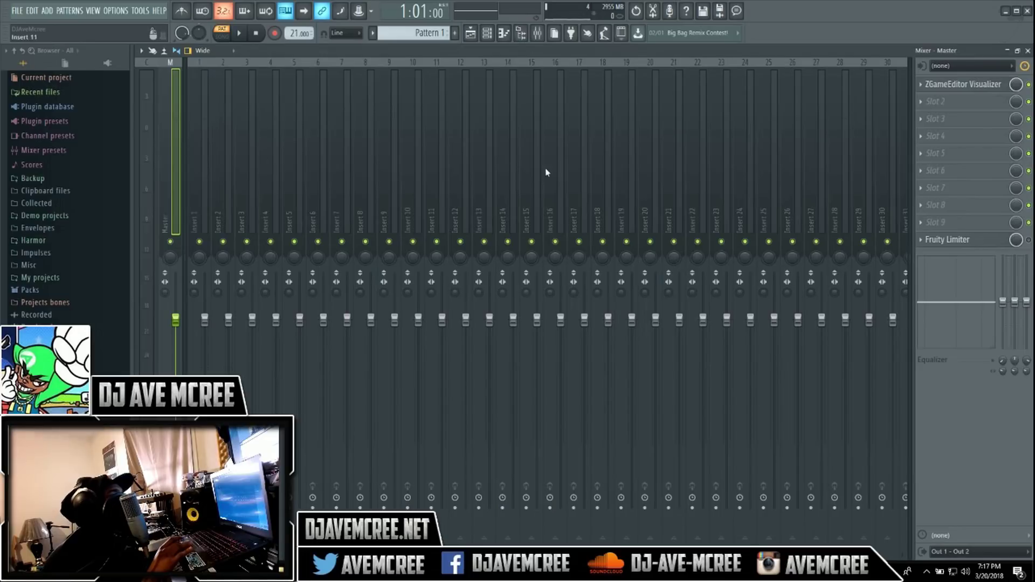
Open ZGameEditor Visualizer from Master slot 1 and set its window mode to Detached.
left_click(959, 86)
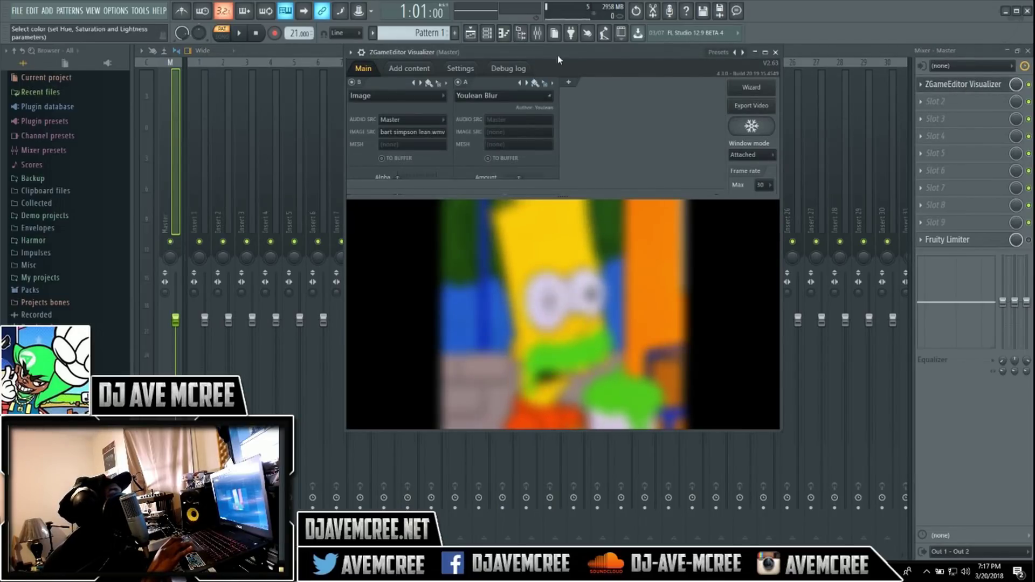
left_click_drag(567, 50, 505, 114)
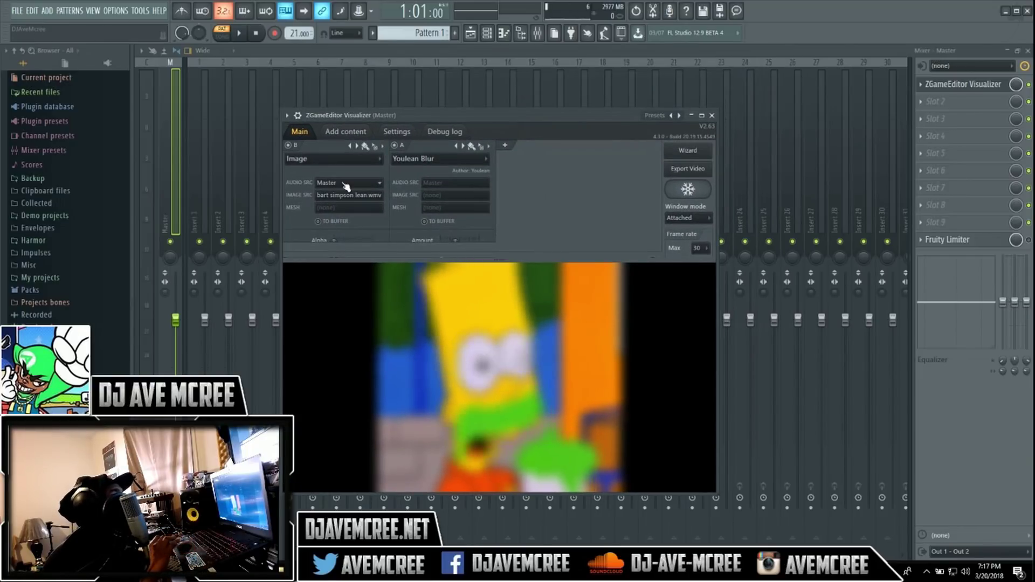
left_click(706, 218)
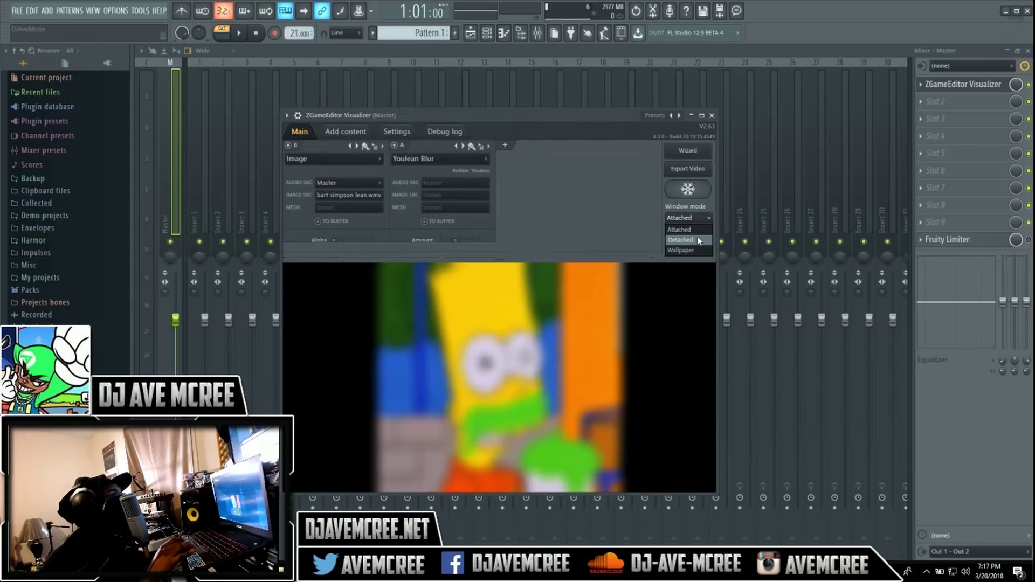
left_click(698, 239)
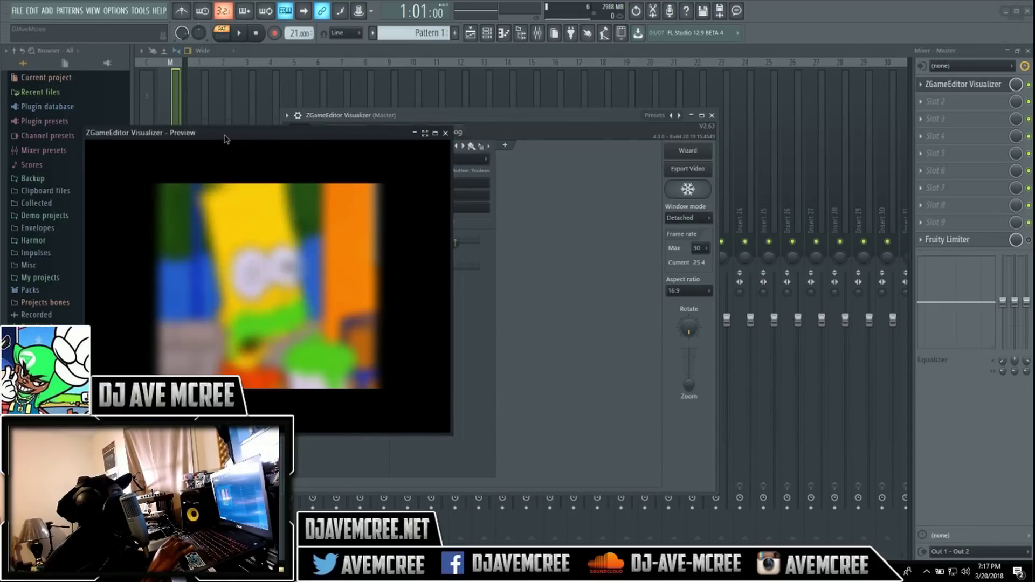
left_click_drag(228, 135, 163, 109)
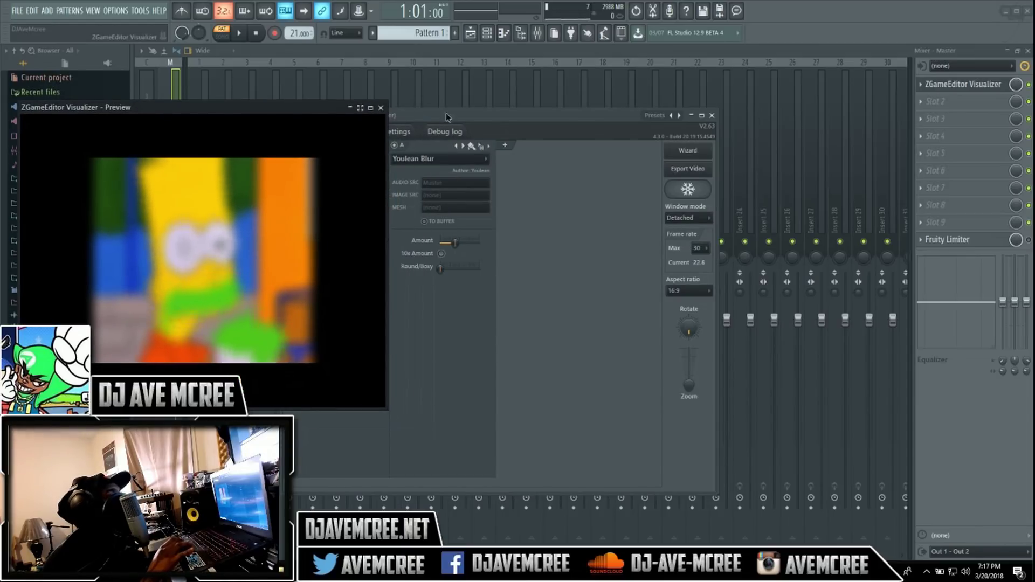
mouse_move(487, 112)
left_mouse_down()
mouse_move(603, 105)
mouse_move(633, 79)
left_mouse_up()
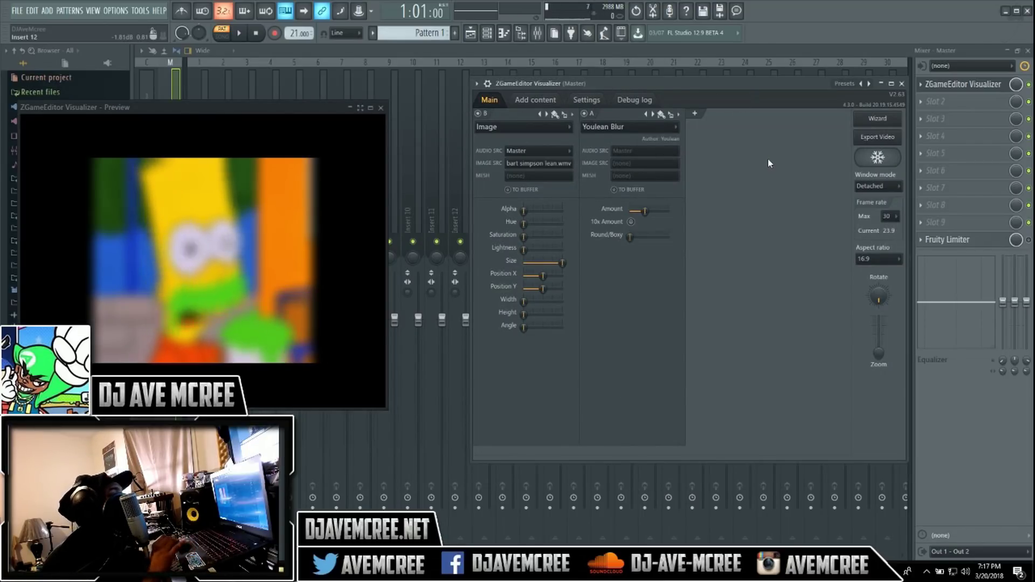
Add Youlean Color Correction to the visualizer's second layer, then replace it with Youlean Bloom.
left_click(648, 128)
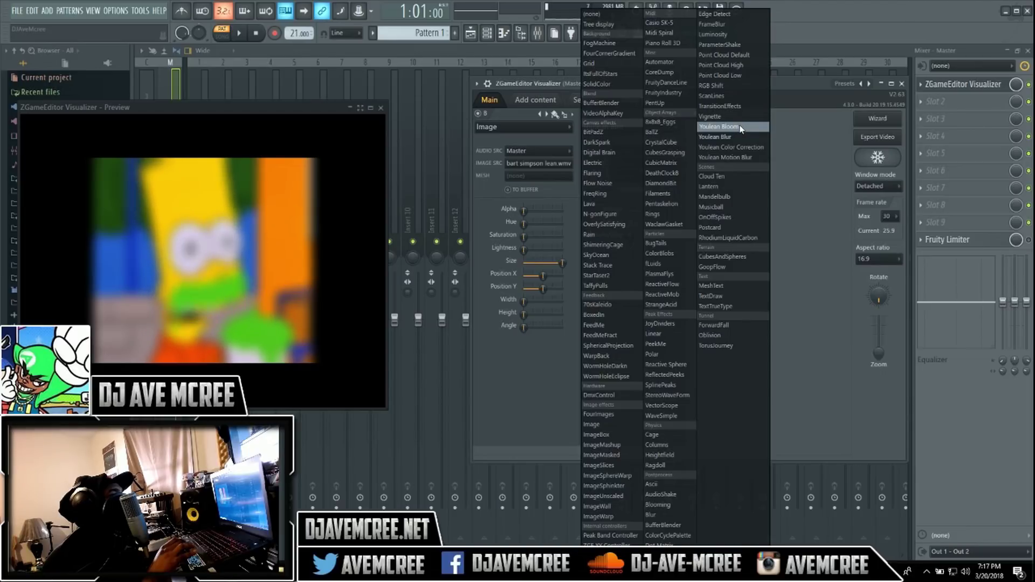
left_click(740, 144)
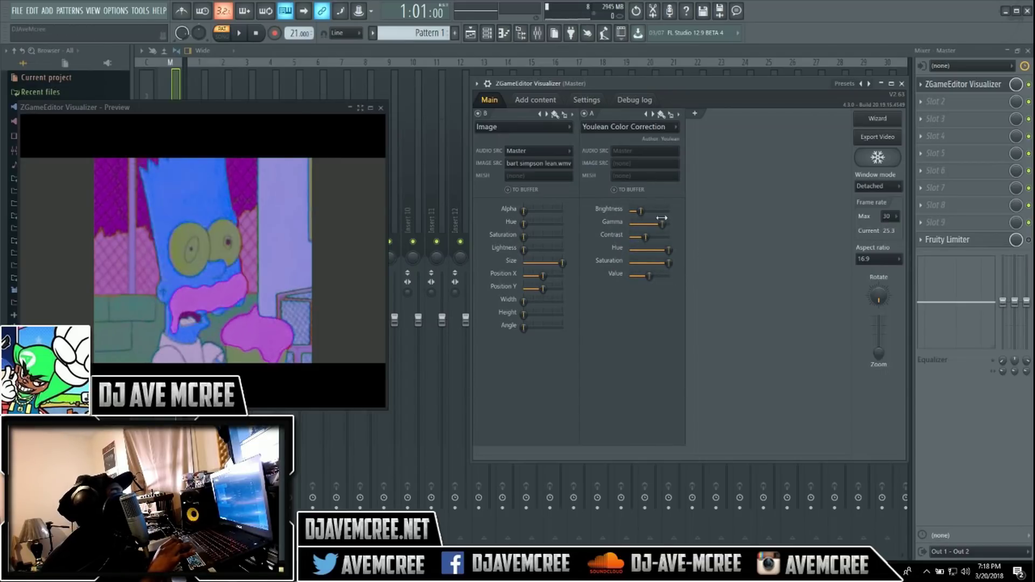
left_click(657, 128)
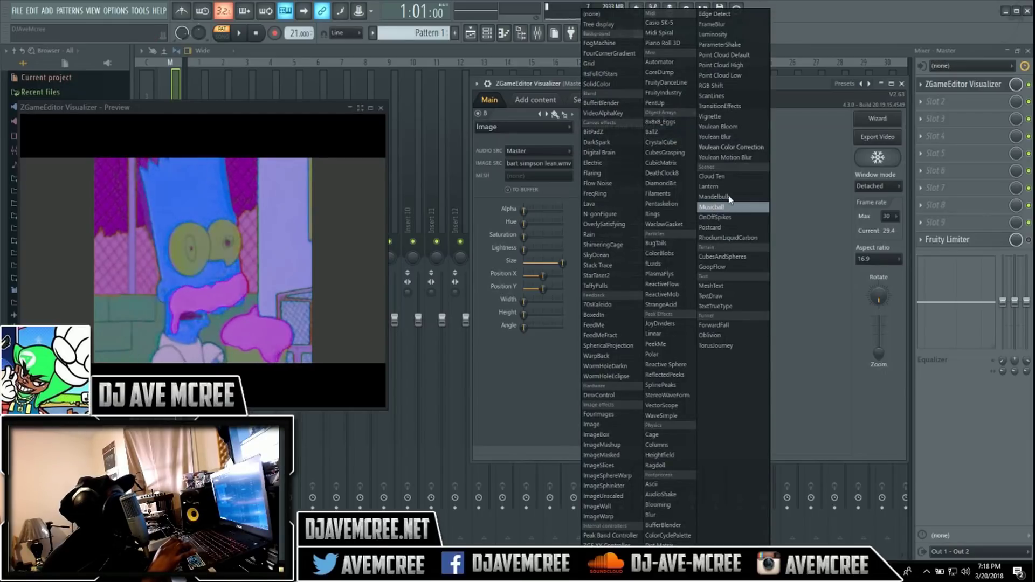
left_click(726, 129)
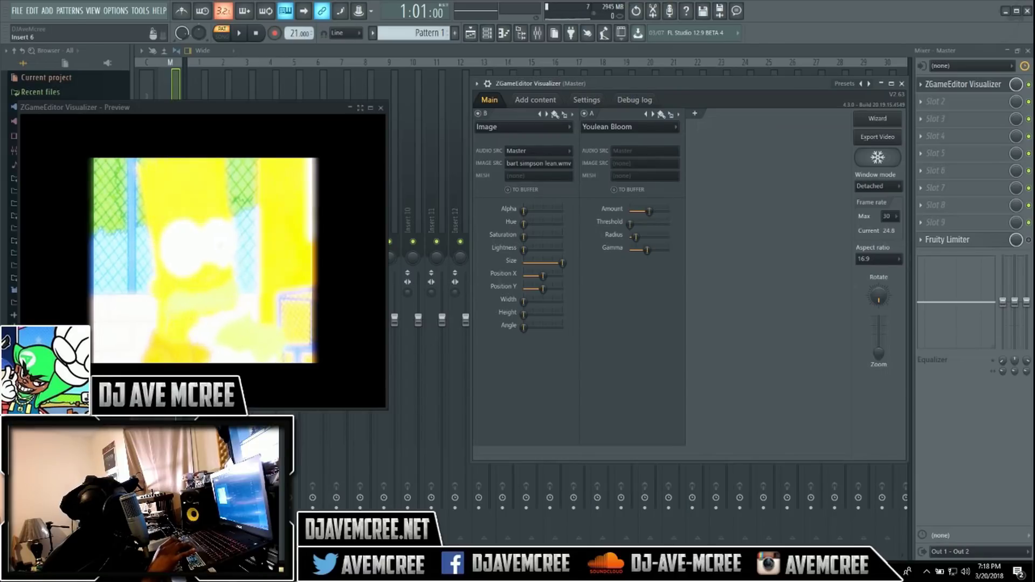
key("alt+Tab")
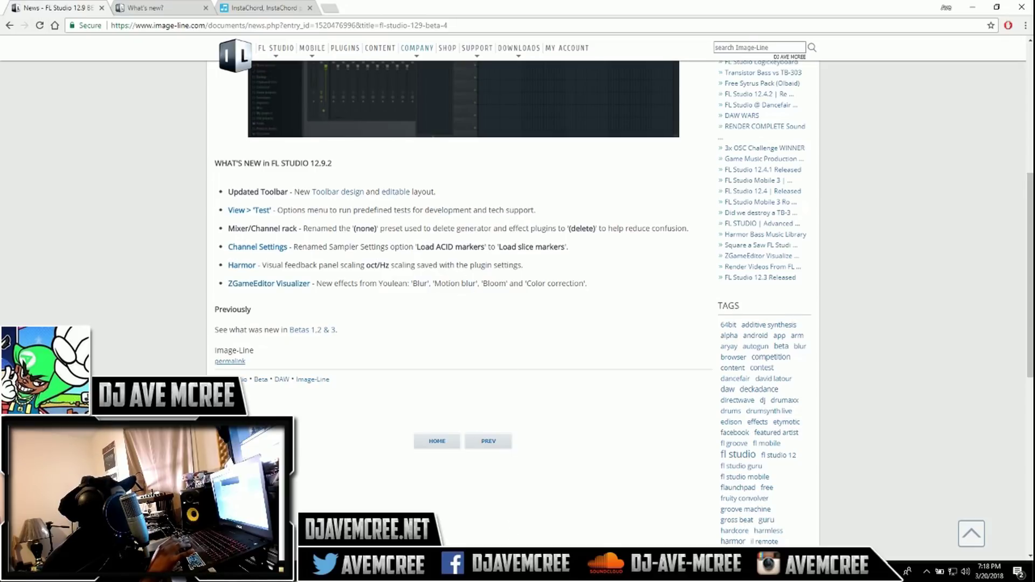
key("alt+Tab")
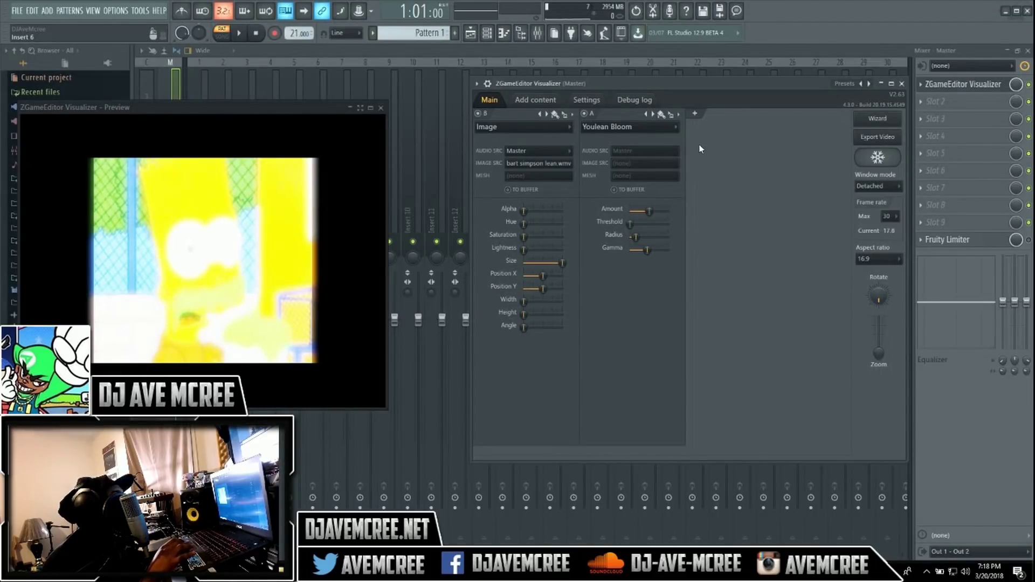
Switch the second layer to Youlean Motion Blur with about 82% amount and zero rotation.
left_click(665, 129)
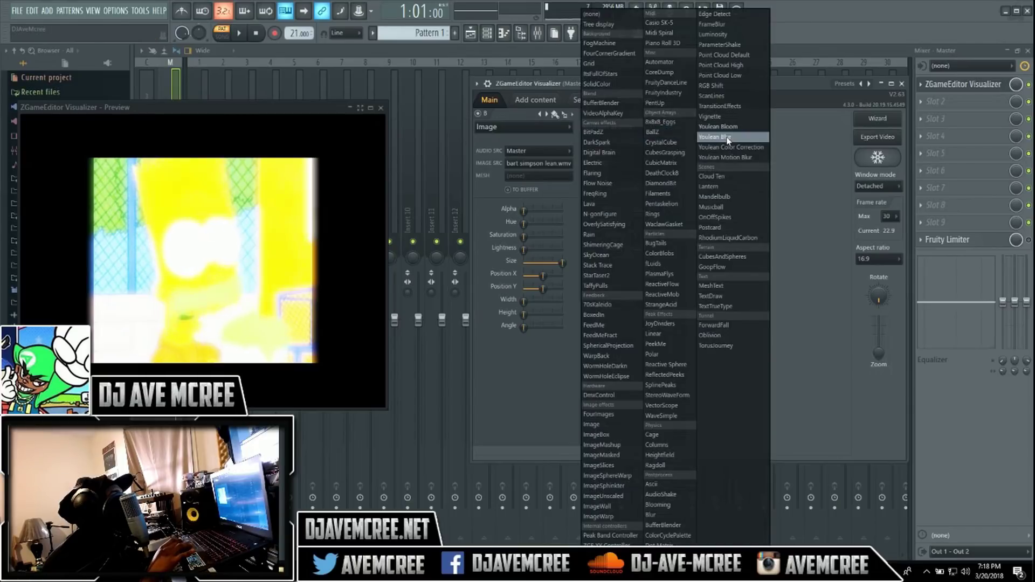
left_click(738, 158)
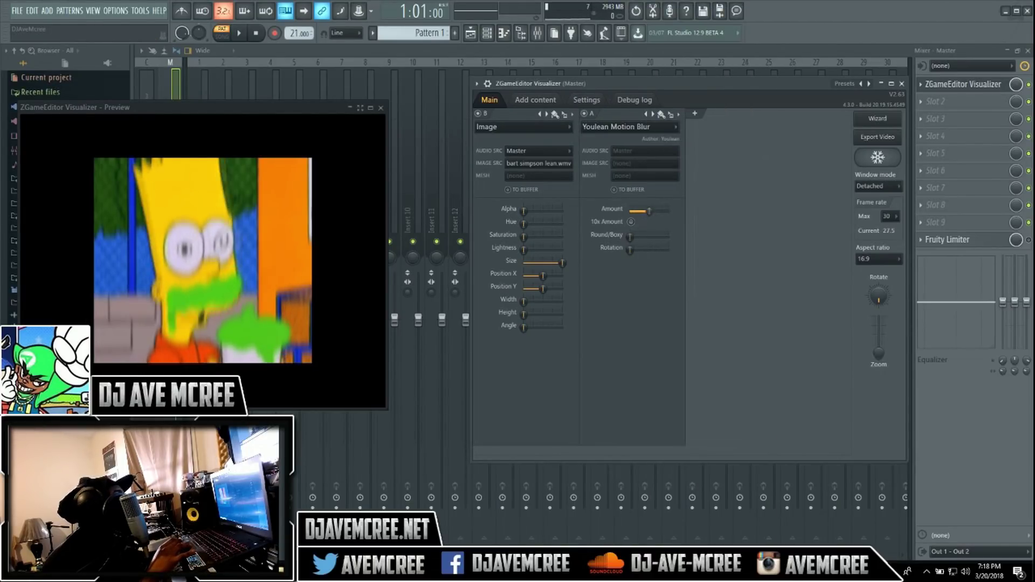
left_click_drag(649, 216, 655, 211)
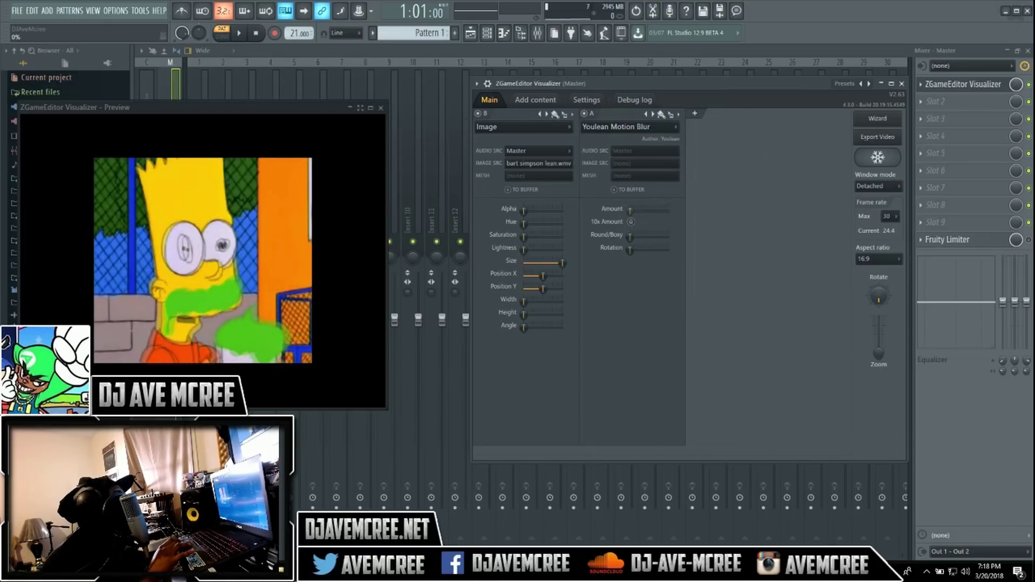
left_click_drag(646, 211, 643, 236)
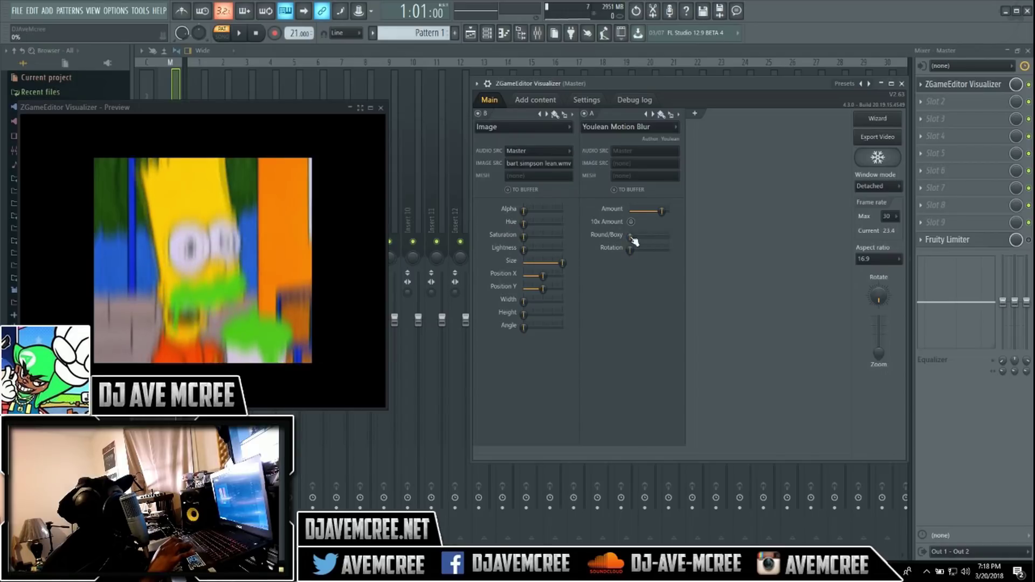
left_click_drag(631, 249, 625, 249)
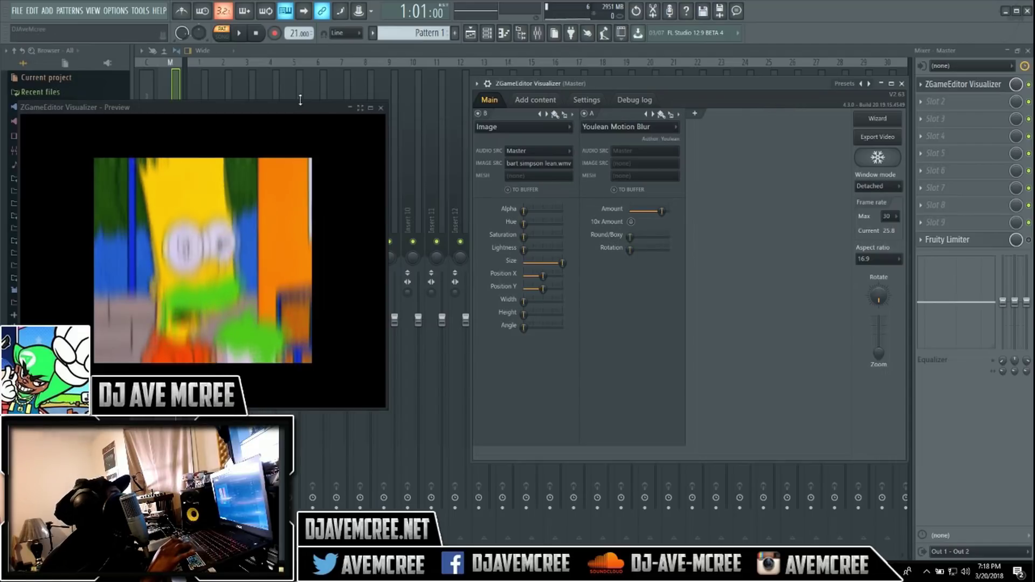
left_click_drag(301, 100, 346, 92)
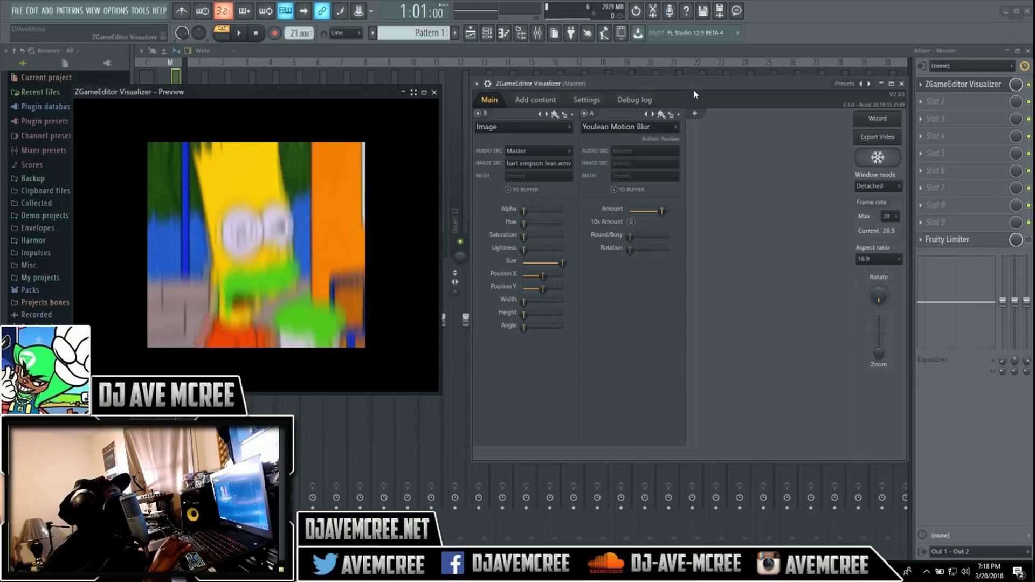
Close the visualizer and mixer, then drag BooBass and another plugin from the Plugin Picker.
left_click(903, 84)
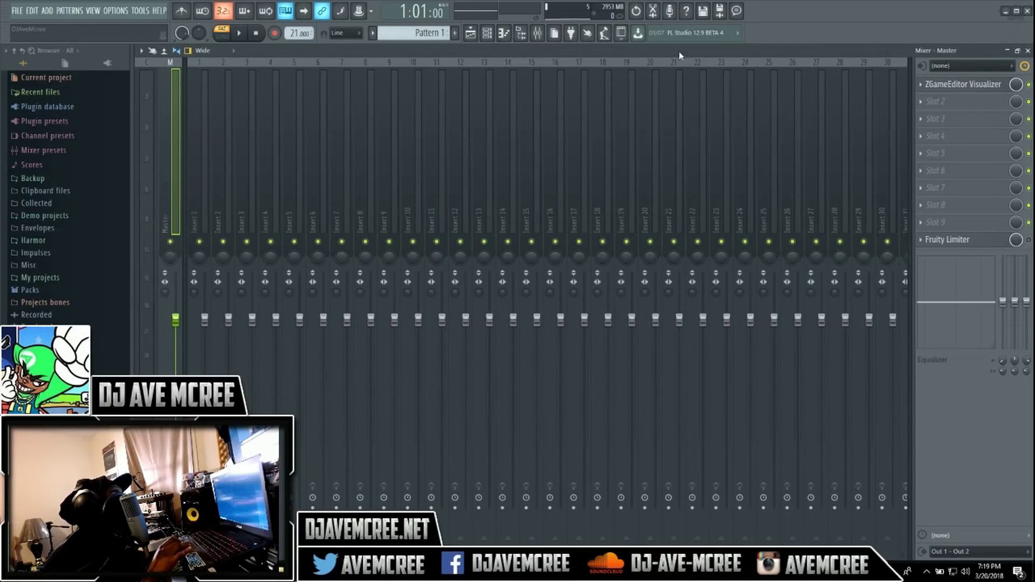
left_click(1027, 50)
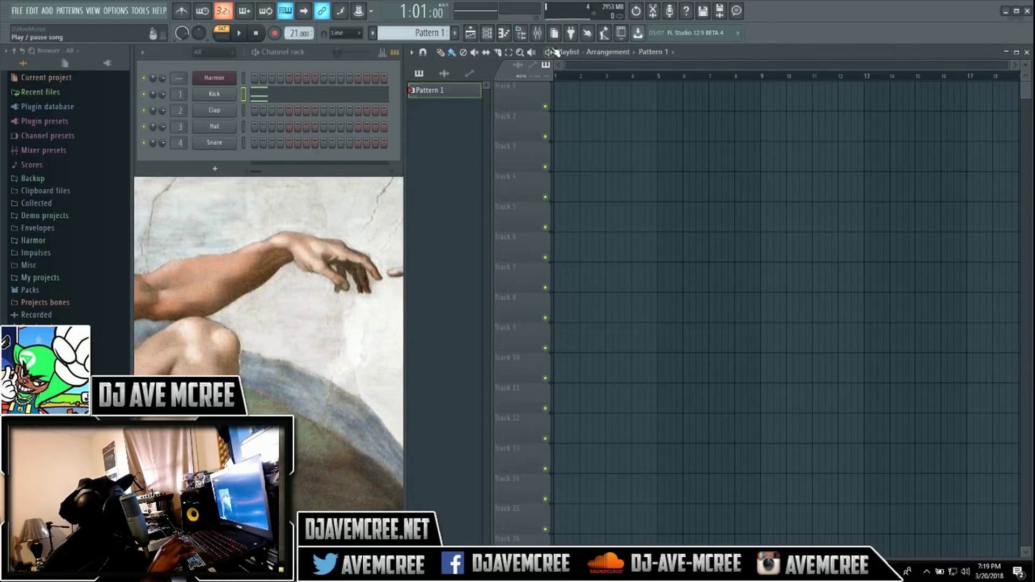
left_click(573, 39)
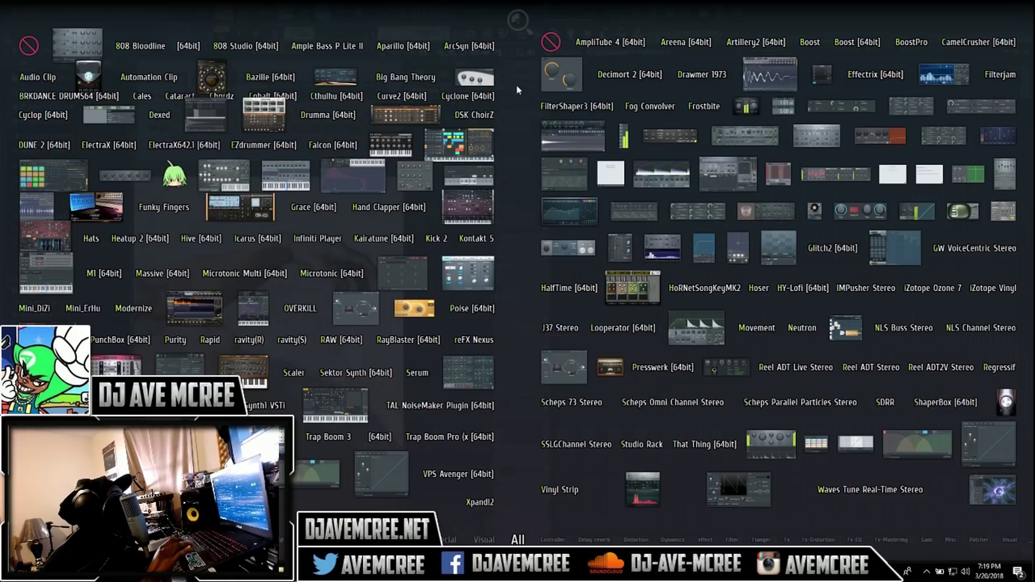
mouse_move(493, 82)
left_mouse_down()
mouse_move(525, 85)
mouse_move(524, 118)
left_mouse_up()
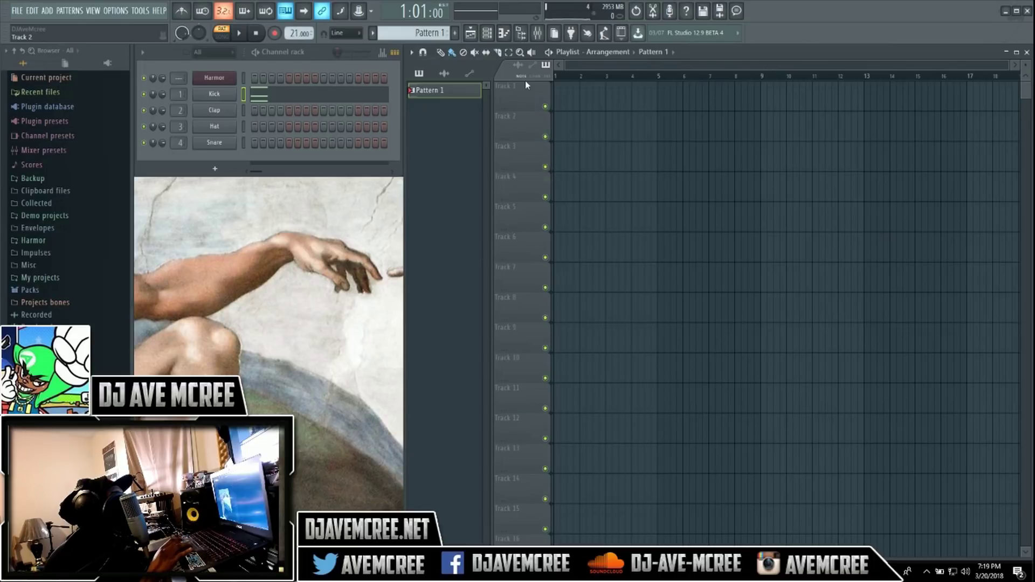
left_click(570, 36)
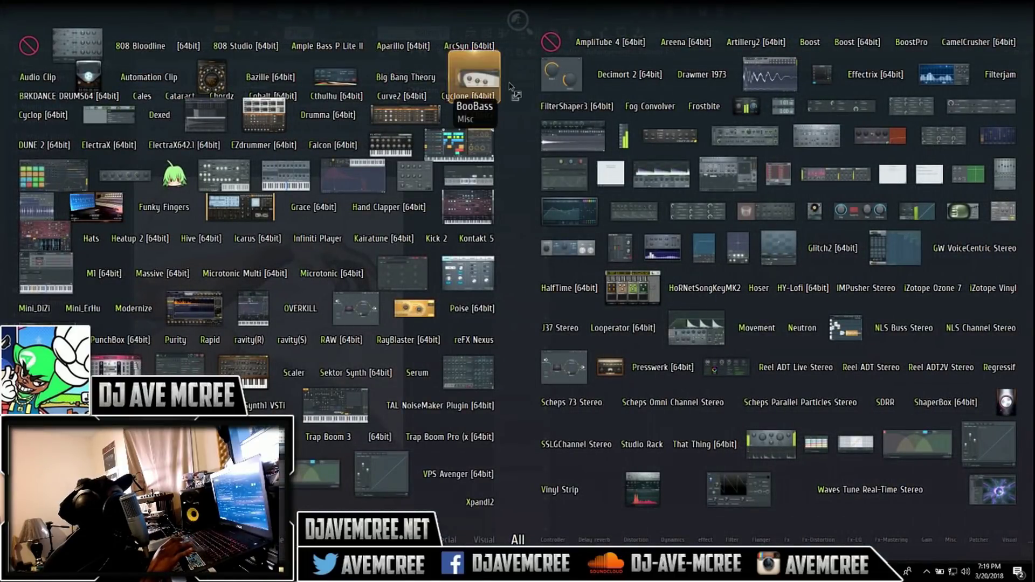
mouse_move(473, 77)
left_mouse_down()
mouse_move(620, 122)
mouse_move(571, 90)
left_mouse_up()
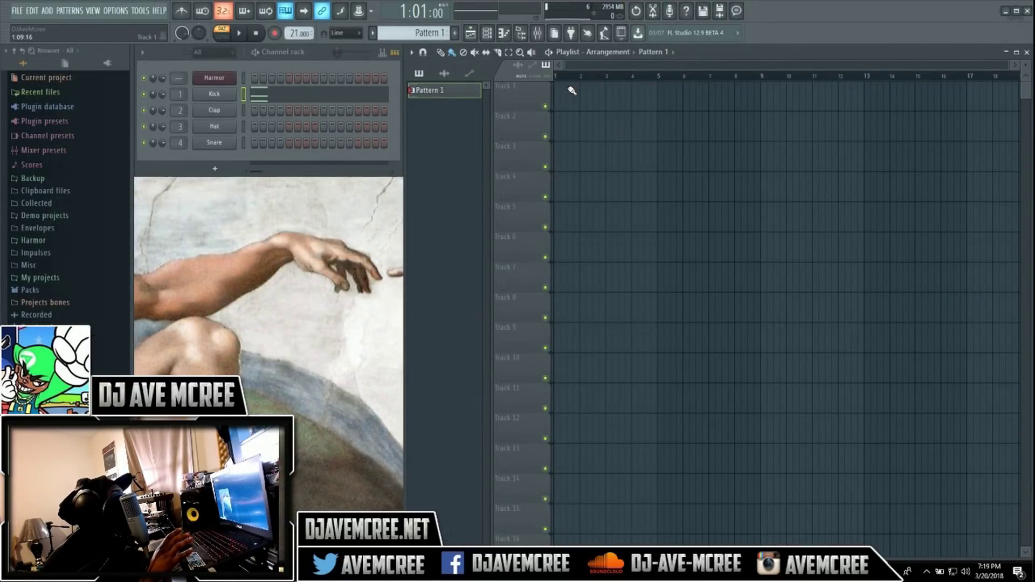
left_click(608, 54)
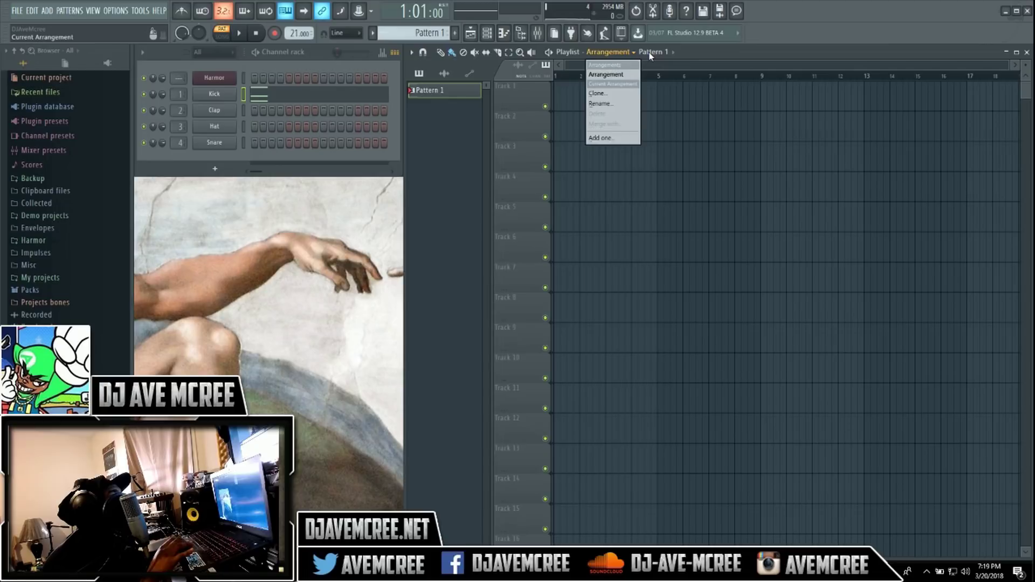
left_click(650, 53)
left_click(614, 53)
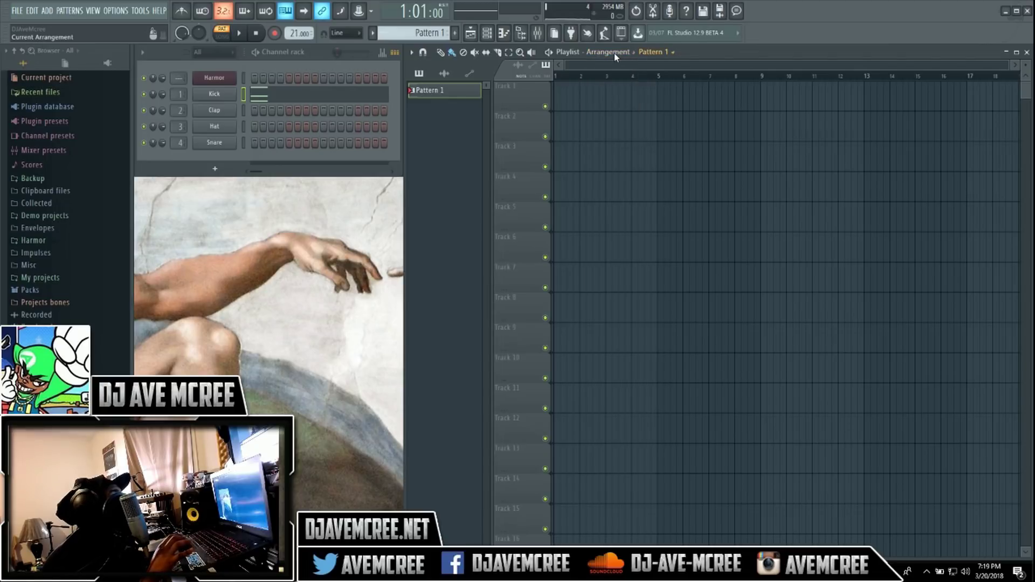
left_click(721, 57)
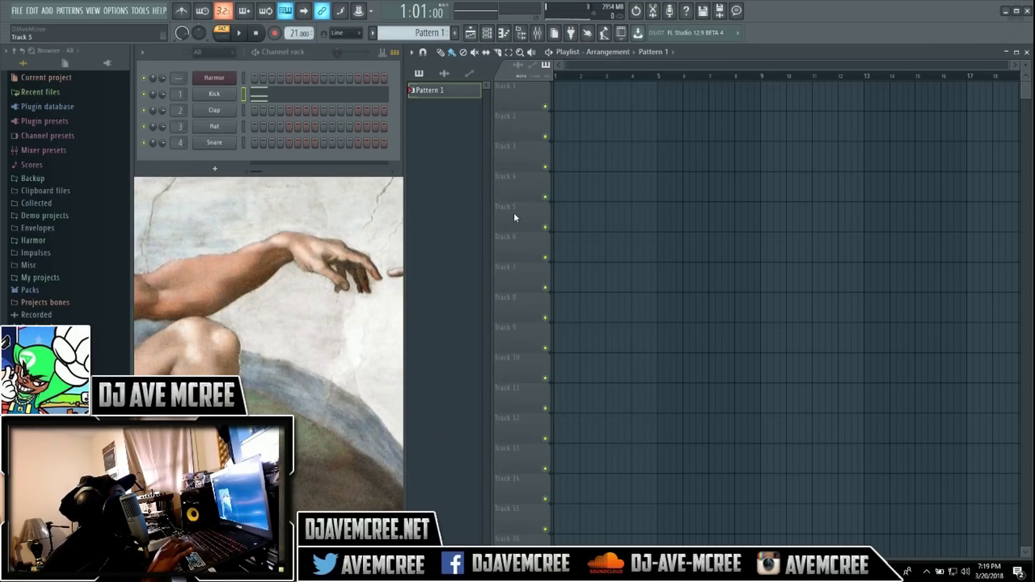
left_click(570, 34)
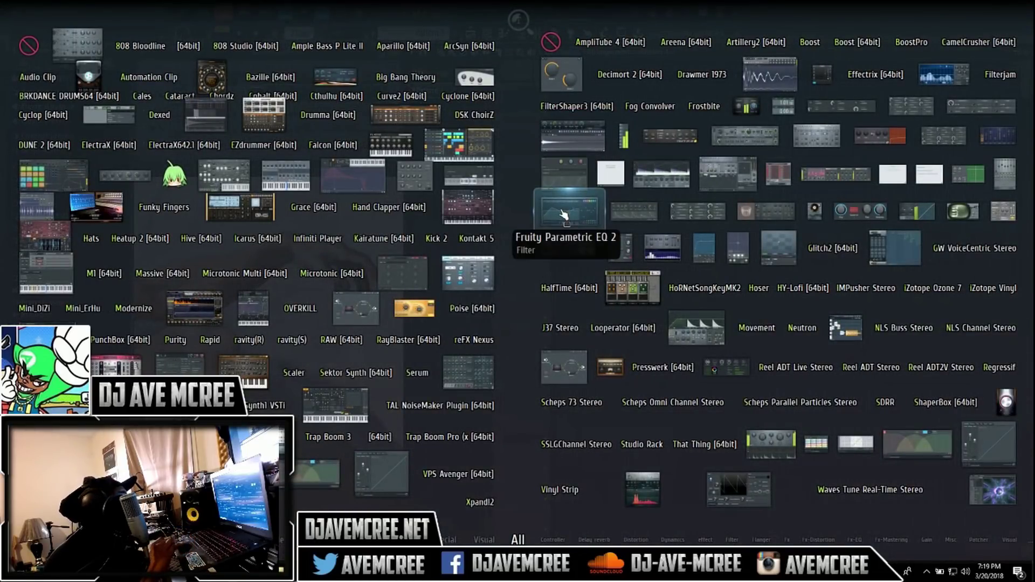
left_click(458, 216)
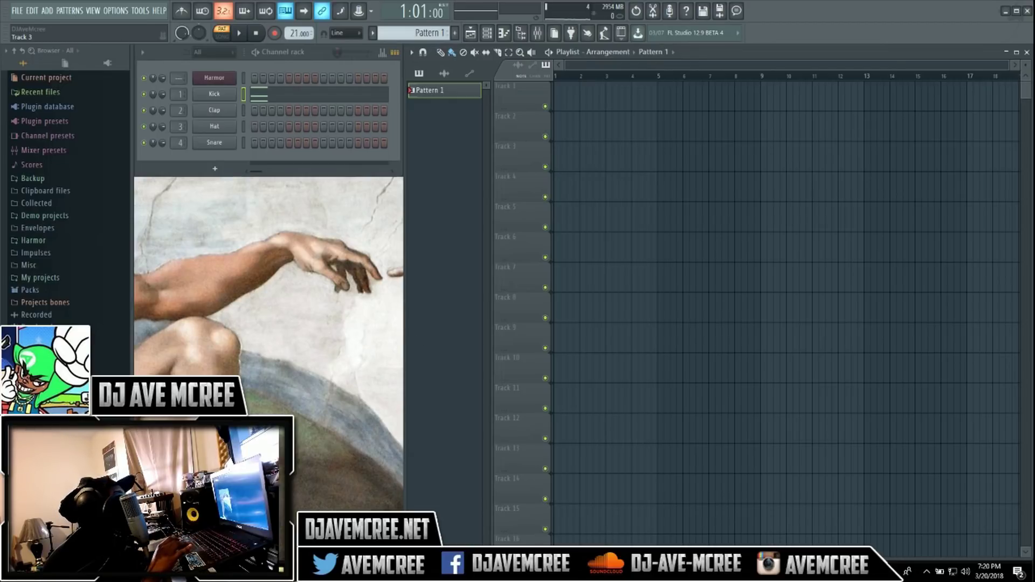
Switch back to Chrome's FL Studio 12.9 Beta 4 news post and its 12.9.2 changelog.
key("alt+Tab")
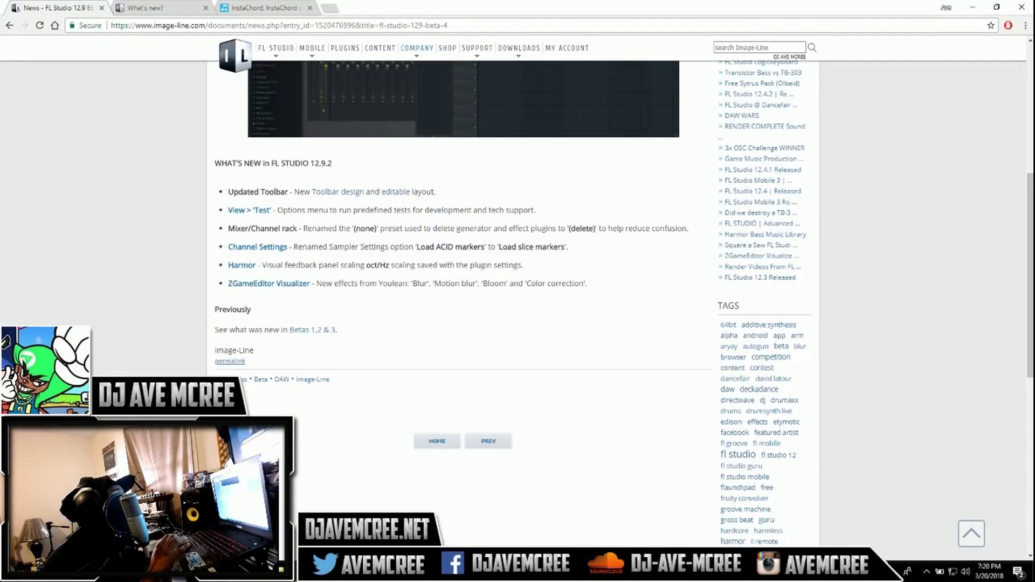